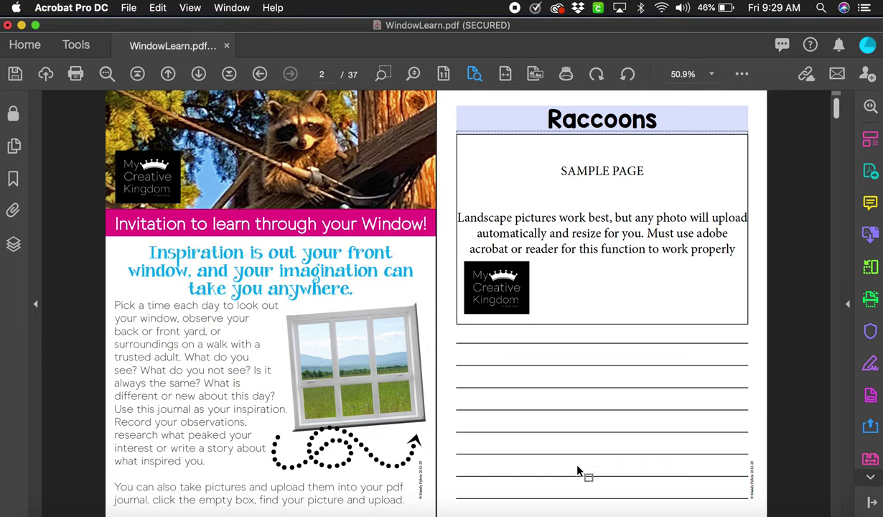
# - Select the Raccoons title text, and check the Highlight Existing Fields setting in the form options
pyautogui.doubleClick(630, 123)
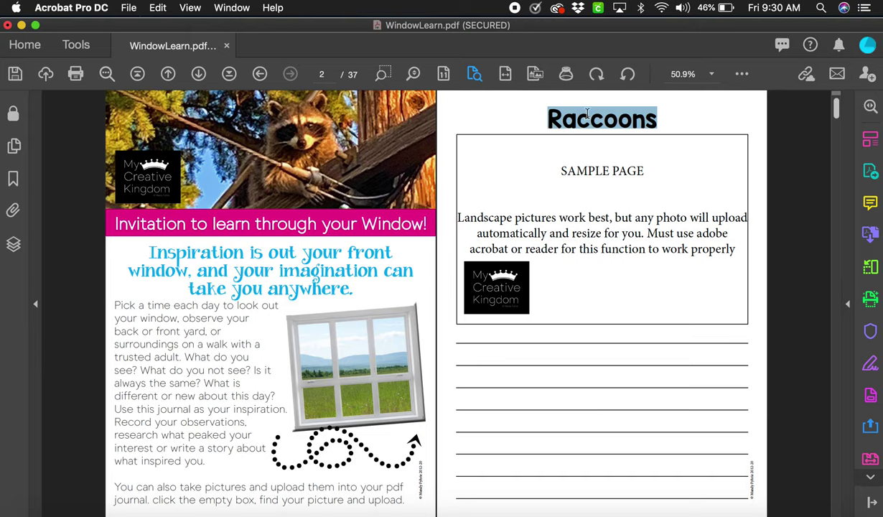
pyautogui.click(586, 381)
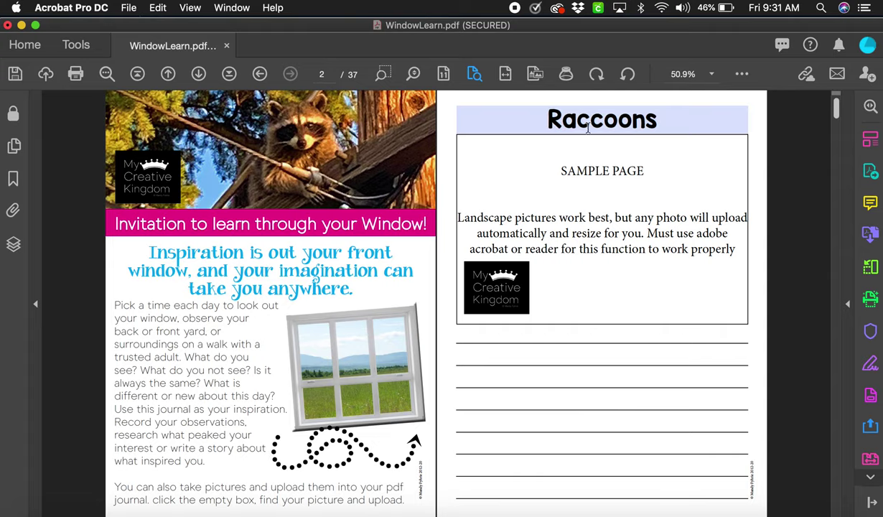
pyautogui.click(154, 7)
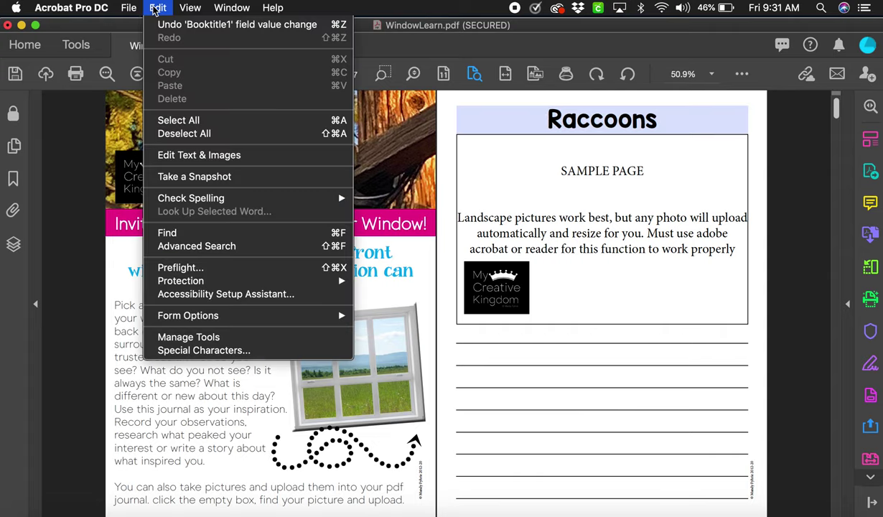
pyautogui.moveTo(199, 318)
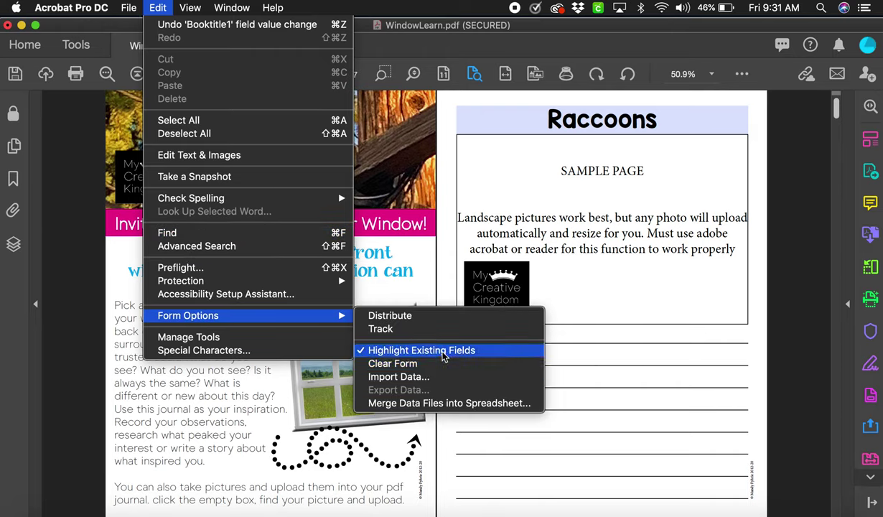
pyautogui.click(593, 363)
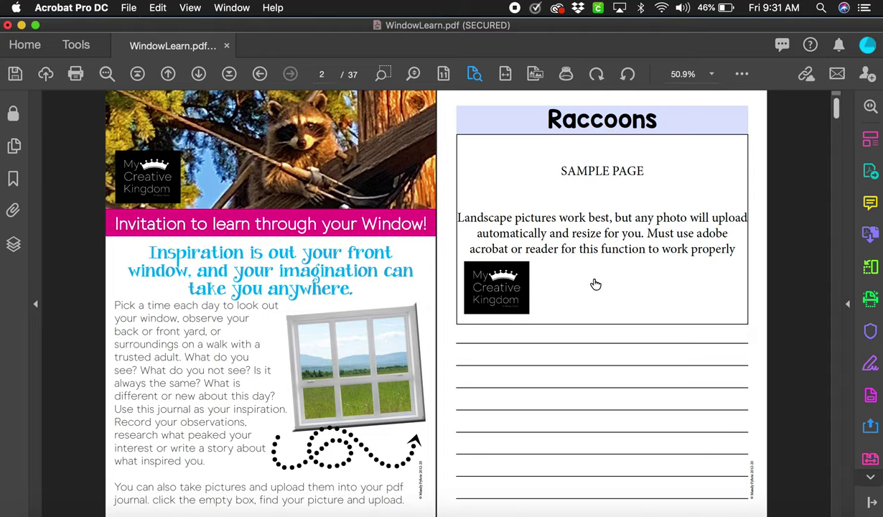
# - Insert raccoon_header.jpg into the picture box on the Raccoons sample page
pyautogui.click(199, 74)
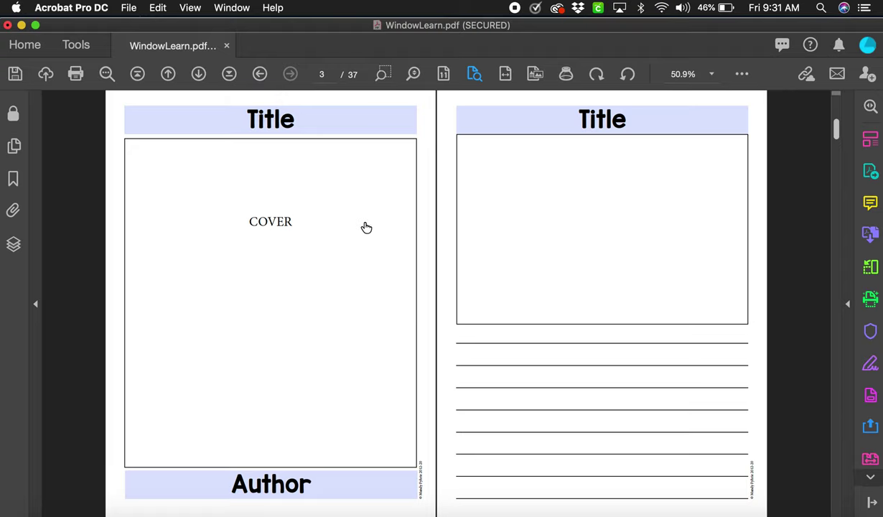
pyautogui.click(168, 74)
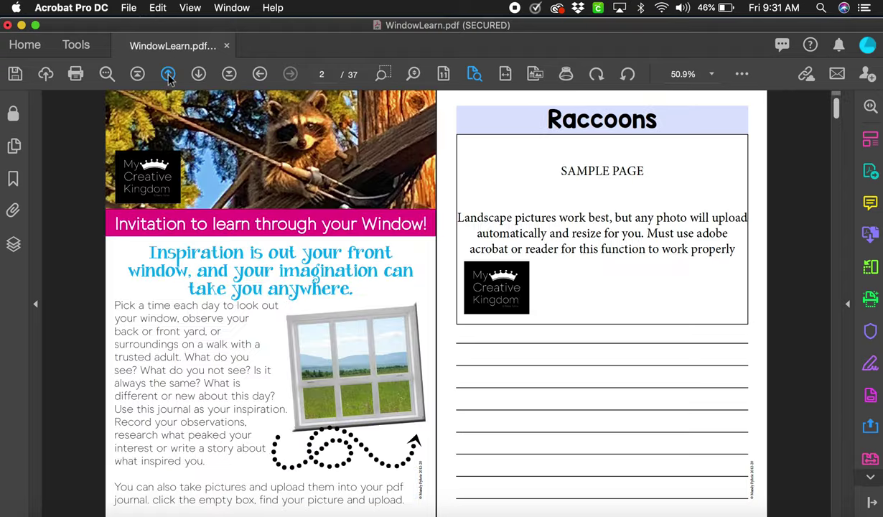
pyautogui.click(631, 225)
pyautogui.click(519, 143)
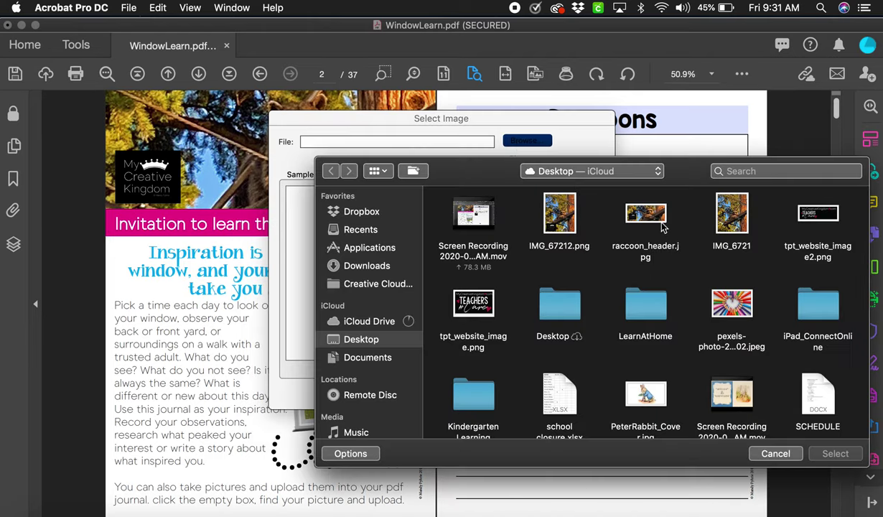
pyautogui.click(663, 227)
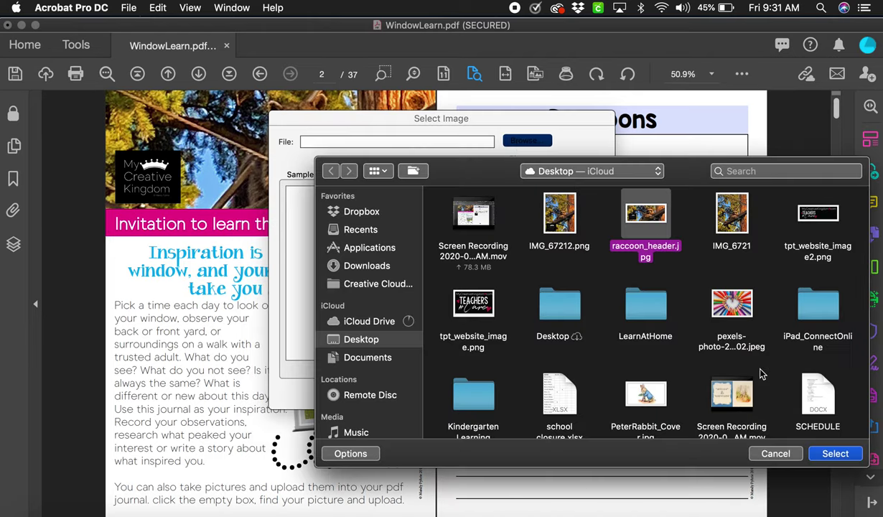
pyautogui.click(833, 453)
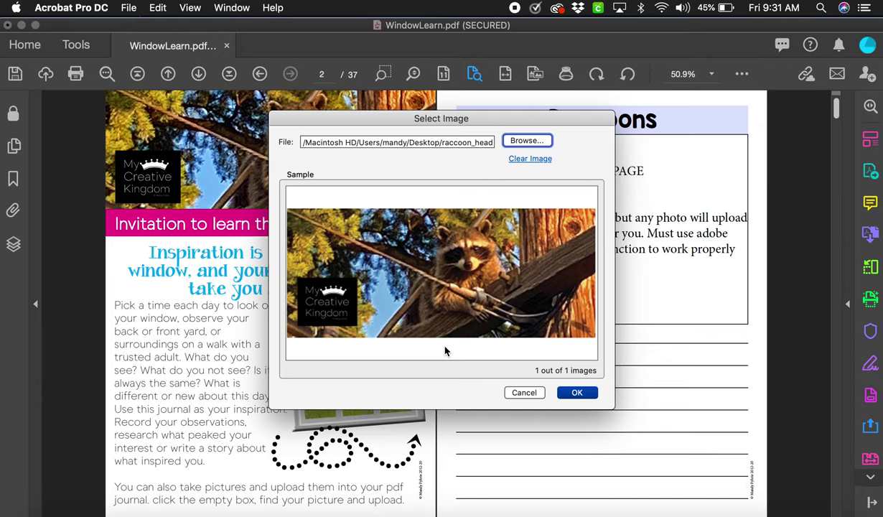
pyautogui.click(579, 392)
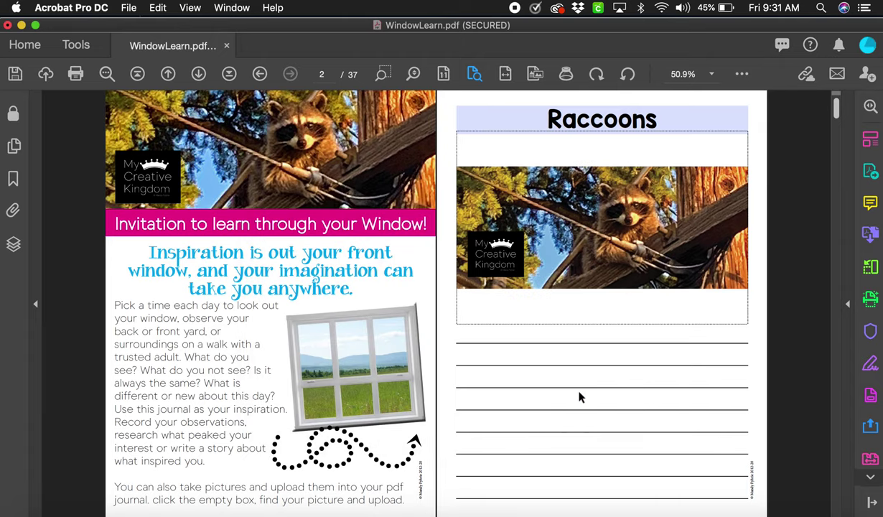
pyautogui.click(609, 356)
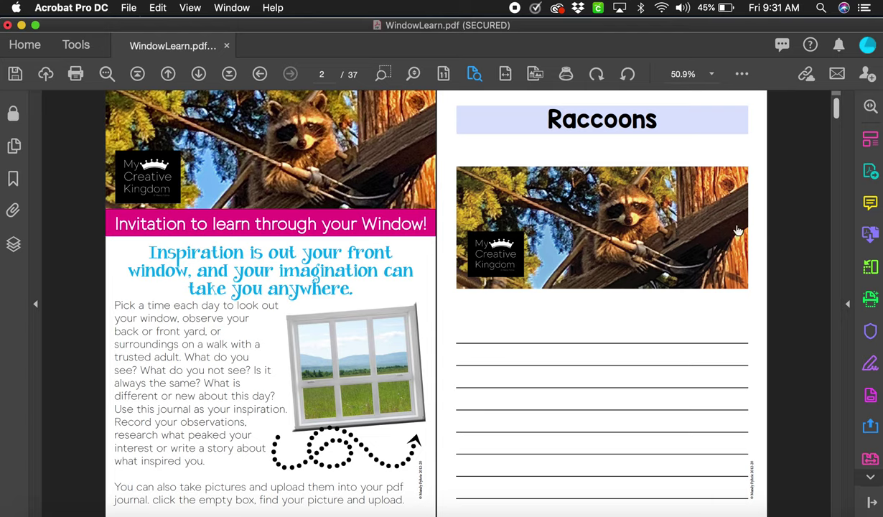
# - Replace the picture on the Raccoons page with the portrait photo IMG_67212.png
pyautogui.click(620, 238)
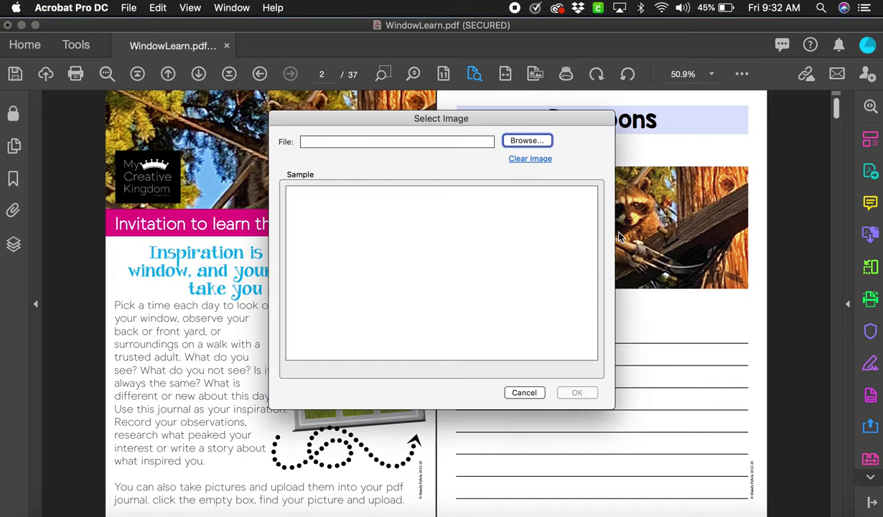
pyautogui.click(530, 141)
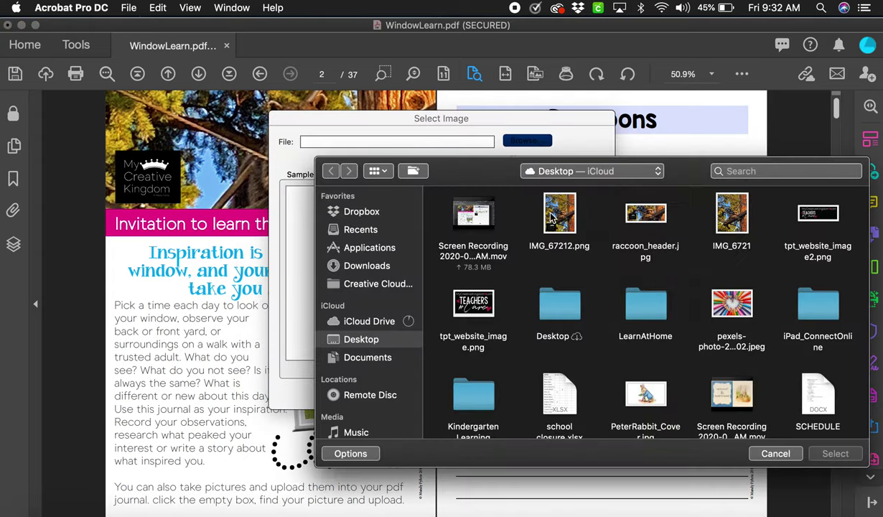
pyautogui.click(540, 212)
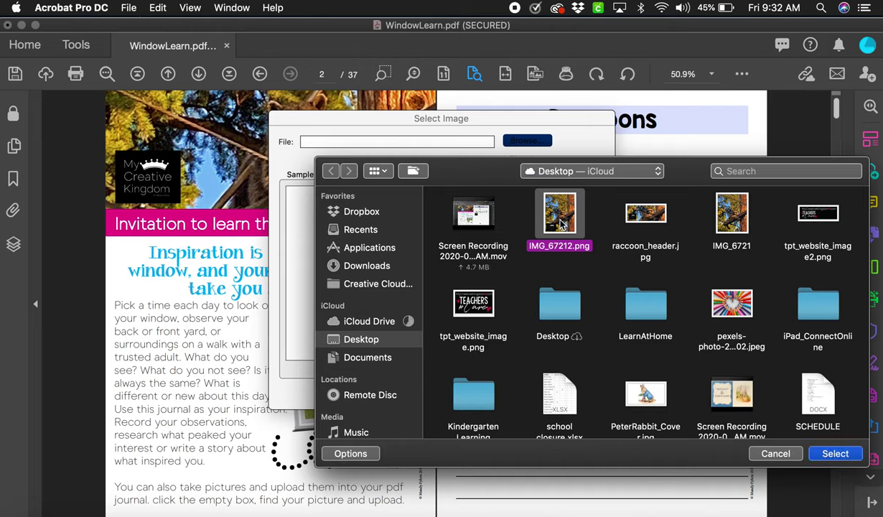
pyautogui.click(837, 454)
pyautogui.click(569, 391)
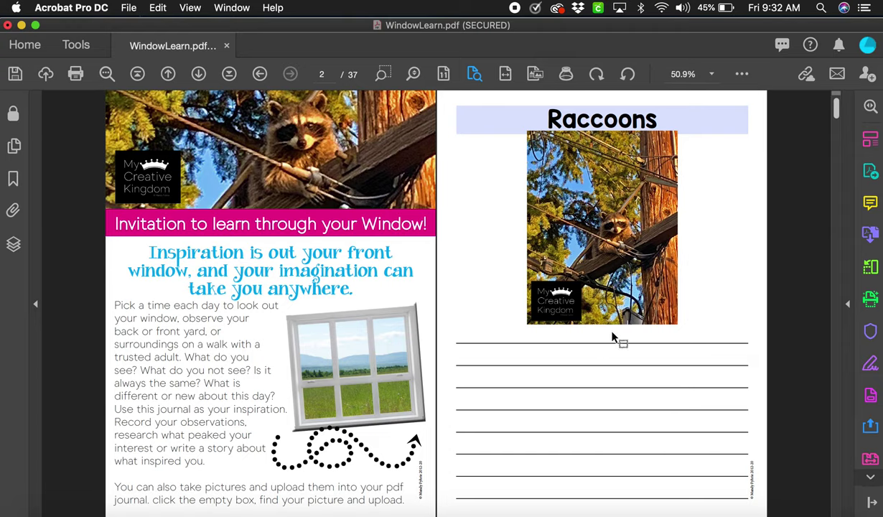
# - Replace the portrait raccoon photo with the pexels JPEG of coloured pencils arranged in a heart
pyautogui.click(608, 268)
pyautogui.click(530, 140)
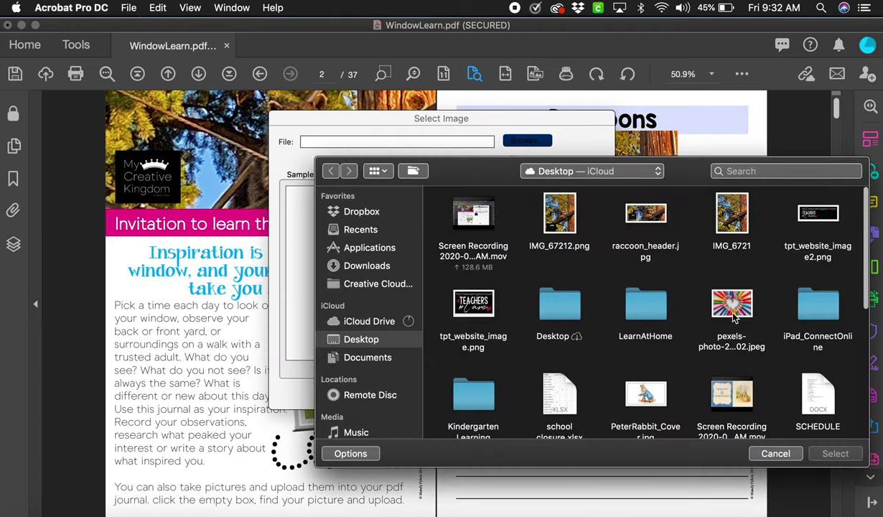
pyautogui.click(734, 320)
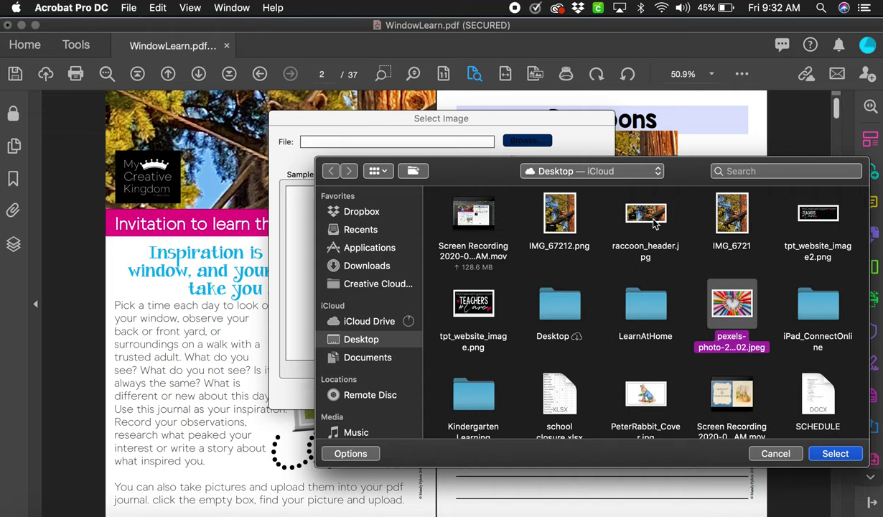
pyautogui.click(826, 440)
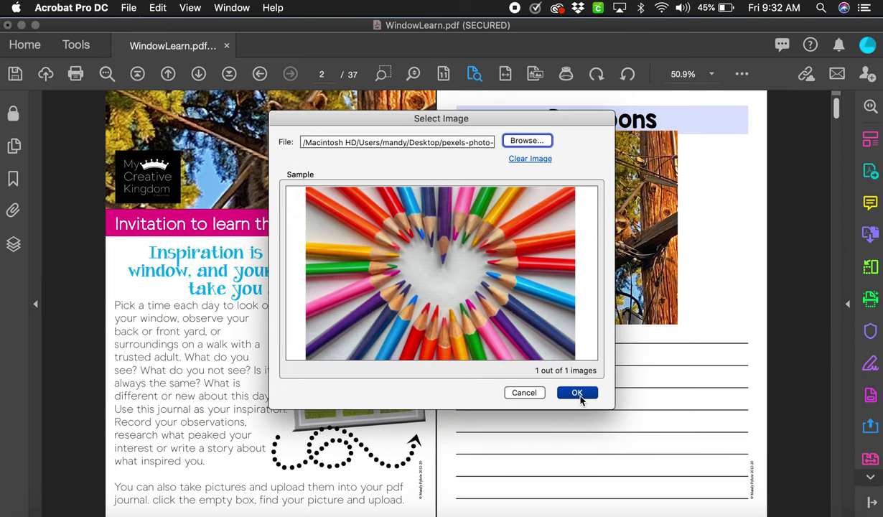
pyautogui.click(577, 393)
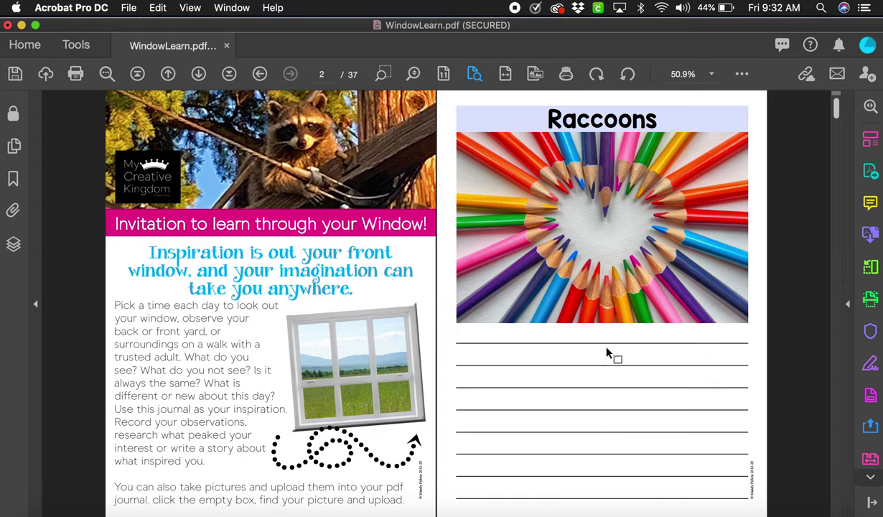
# - Clear the coloured-pencil image from the picture box on the Raccoons page
pyautogui.click(616, 269)
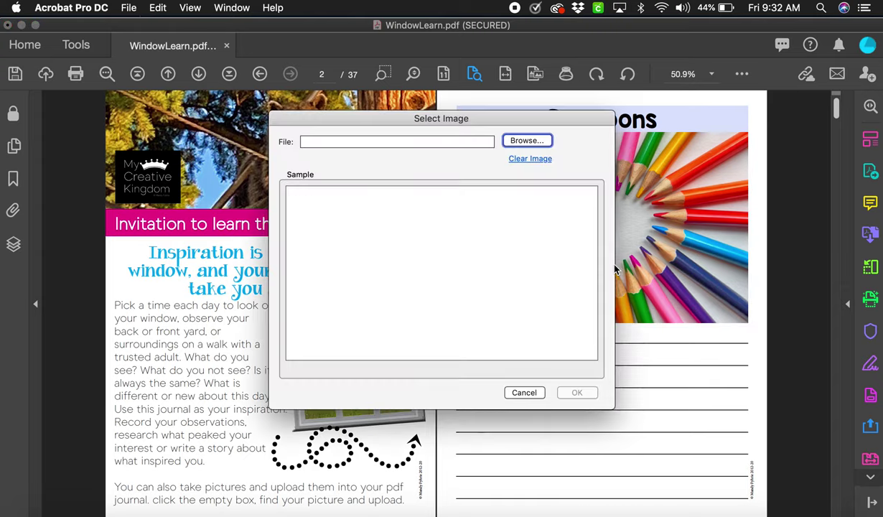
pyautogui.click(529, 160)
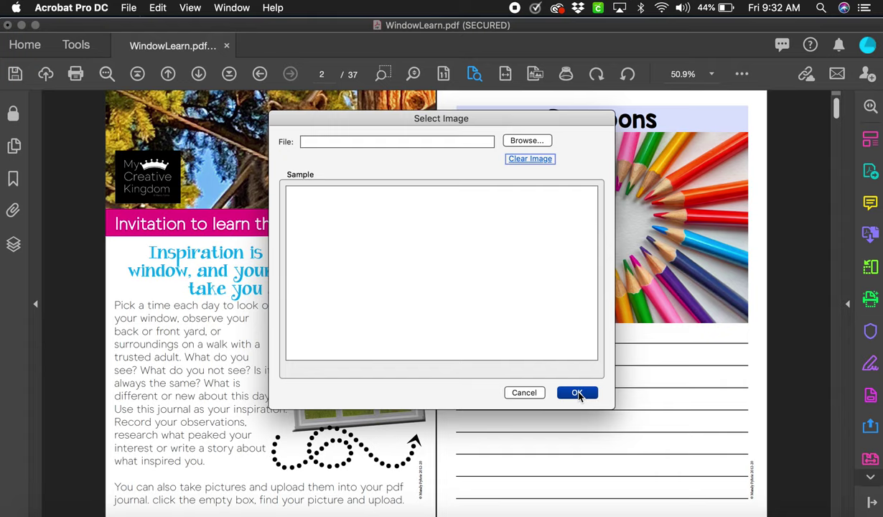
pyautogui.click(578, 394)
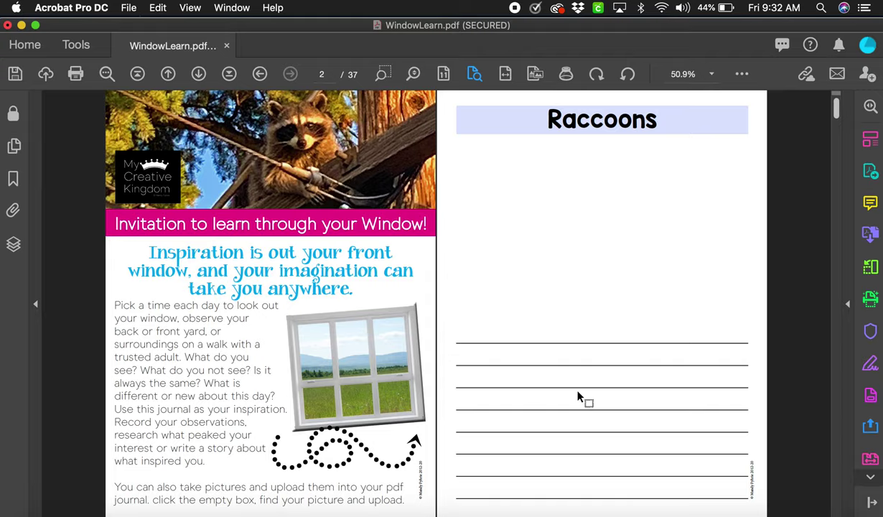
# - Go to the cover page and place the cursor in its Title and Author fields
pyautogui.click(198, 74)
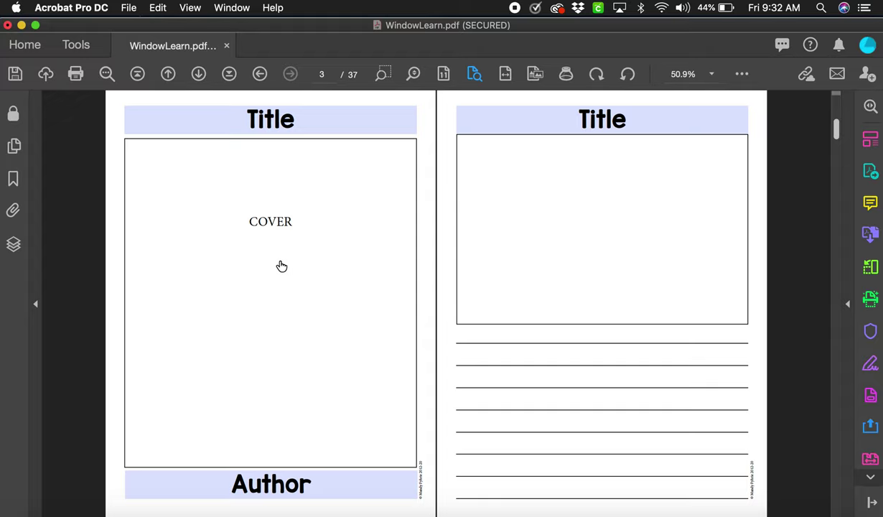
pyautogui.click(270, 120)
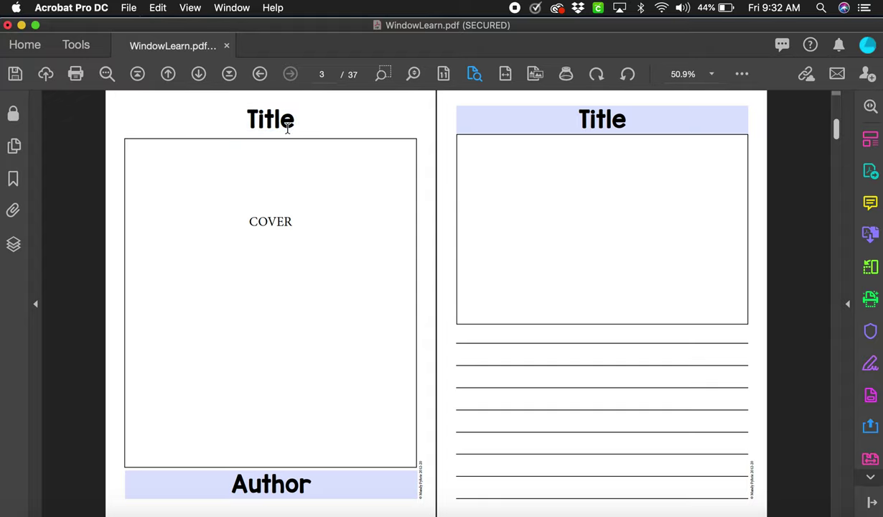
pyautogui.click(268, 478)
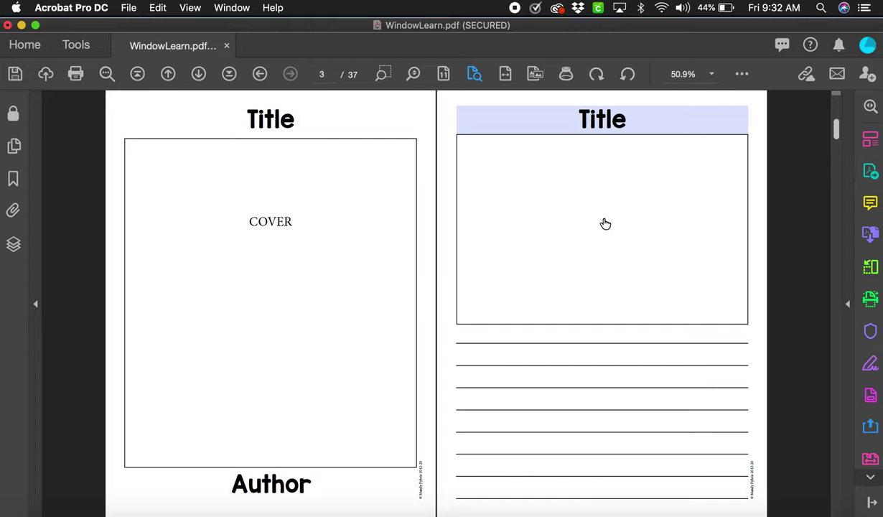
# - View the Save As PDF options without saving, and return to the Raccoons page
pyautogui.click(129, 8)
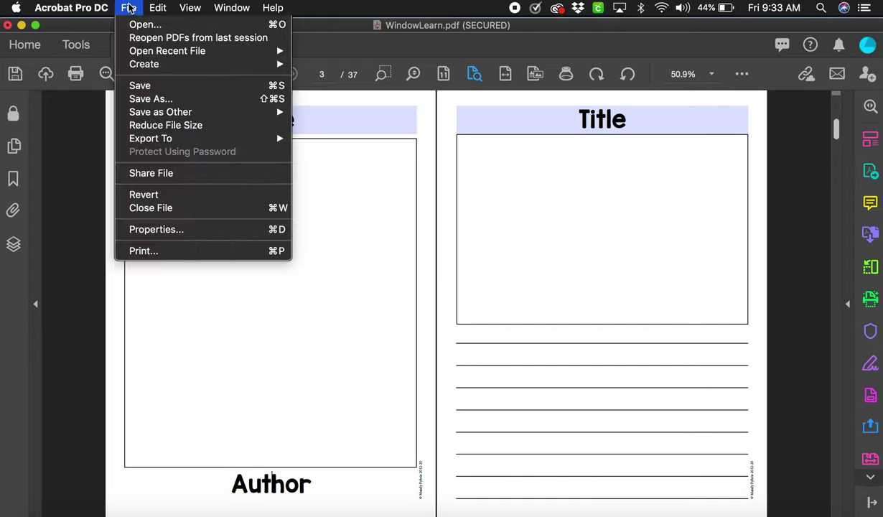
pyautogui.click(162, 99)
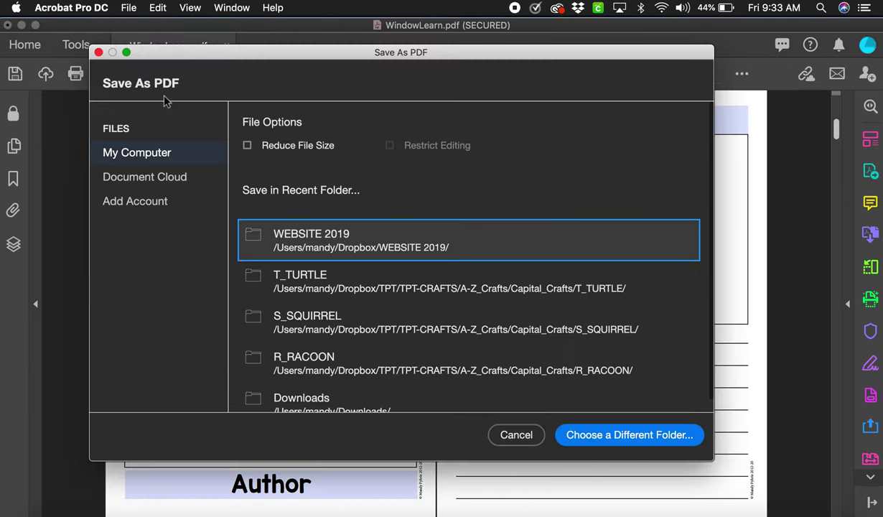
pyautogui.click(516, 433)
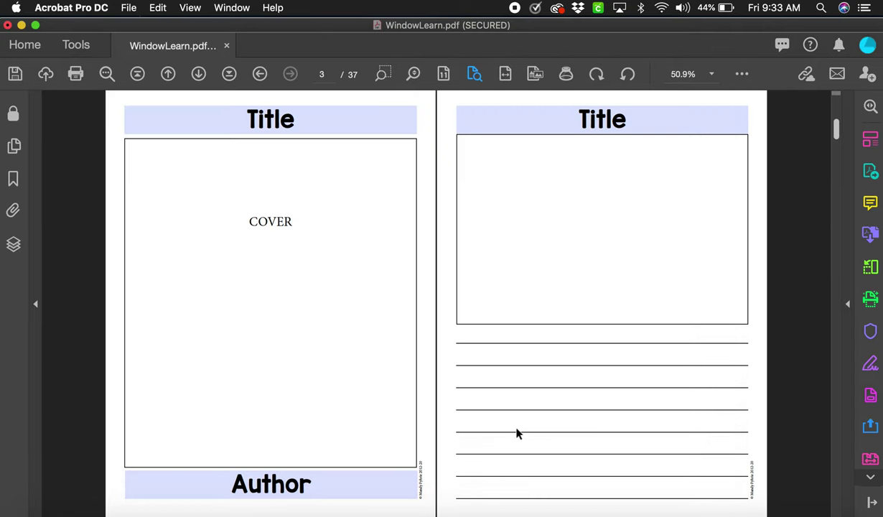
pyautogui.click(167, 74)
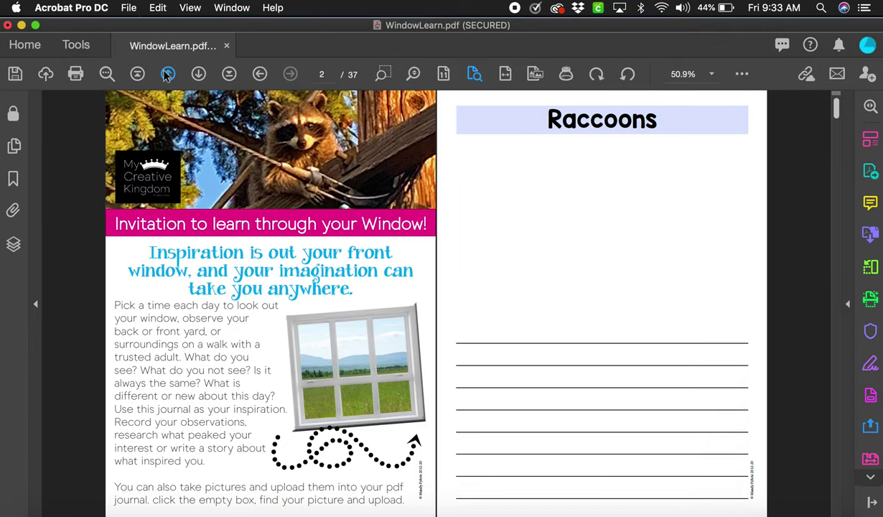